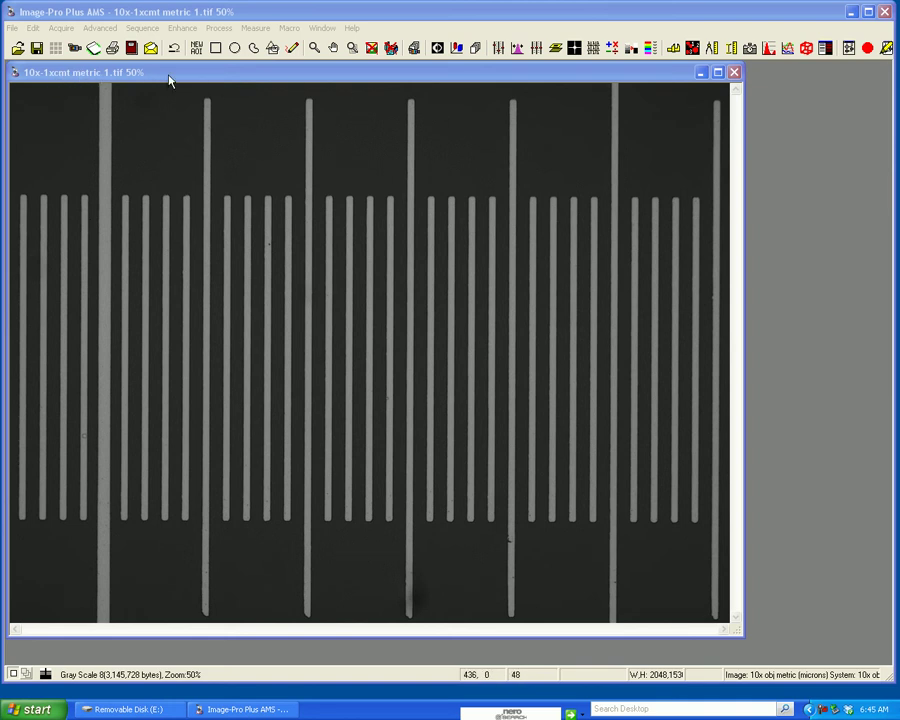
# Open the Spatial Calibration window from the Measure > Calibration menu
pyautogui.click(256, 29)
pyautogui.moveTo(264, 45)
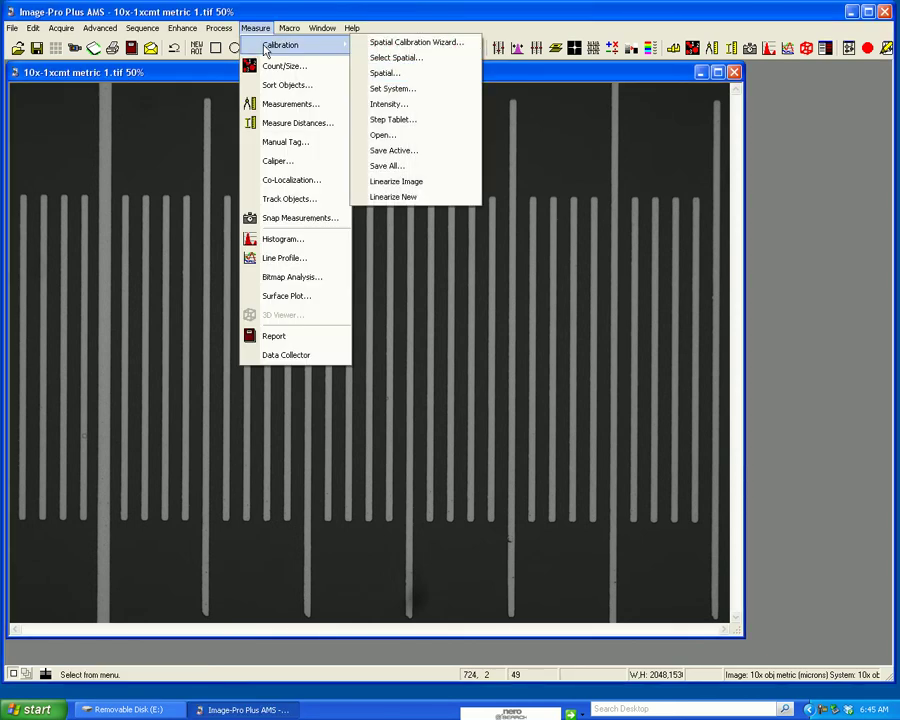
pyautogui.click(393, 73)
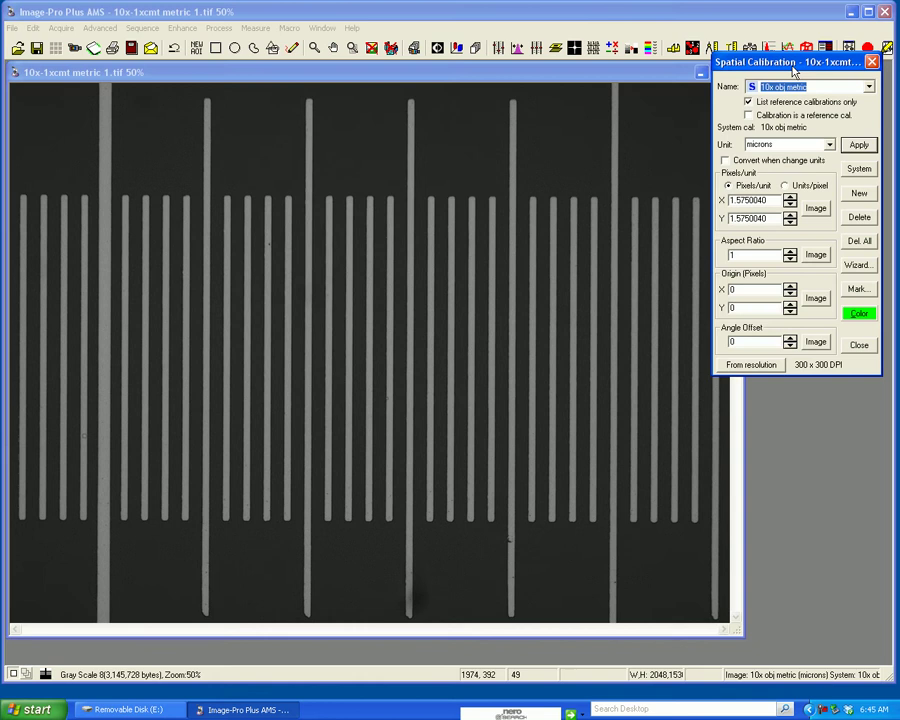
pyautogui.moveTo(793, 71); pyautogui.dragTo(737, 70)
# Add a new calibration named '10x obj metric', make it the system calibration, keeping microns
pyautogui.click(803, 191)
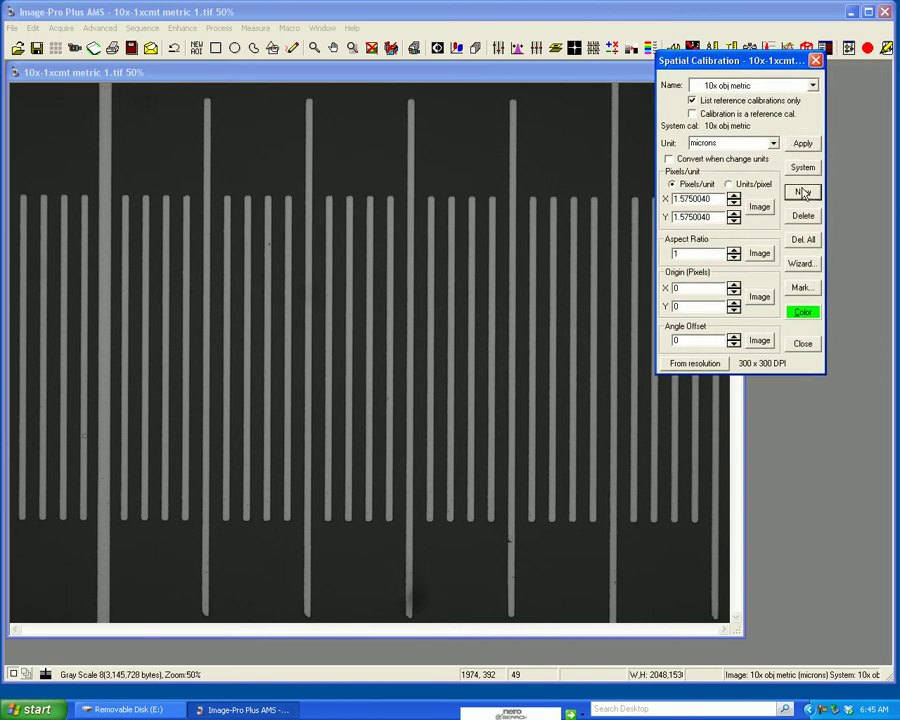
pyautogui.click(762, 85)
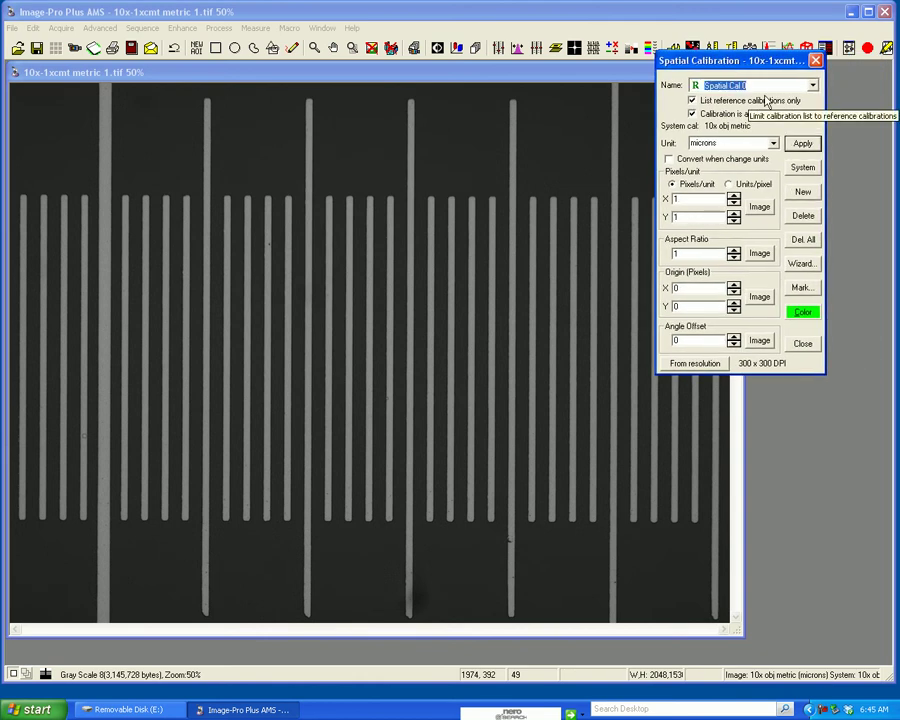
pyautogui.write('10x obj metric')
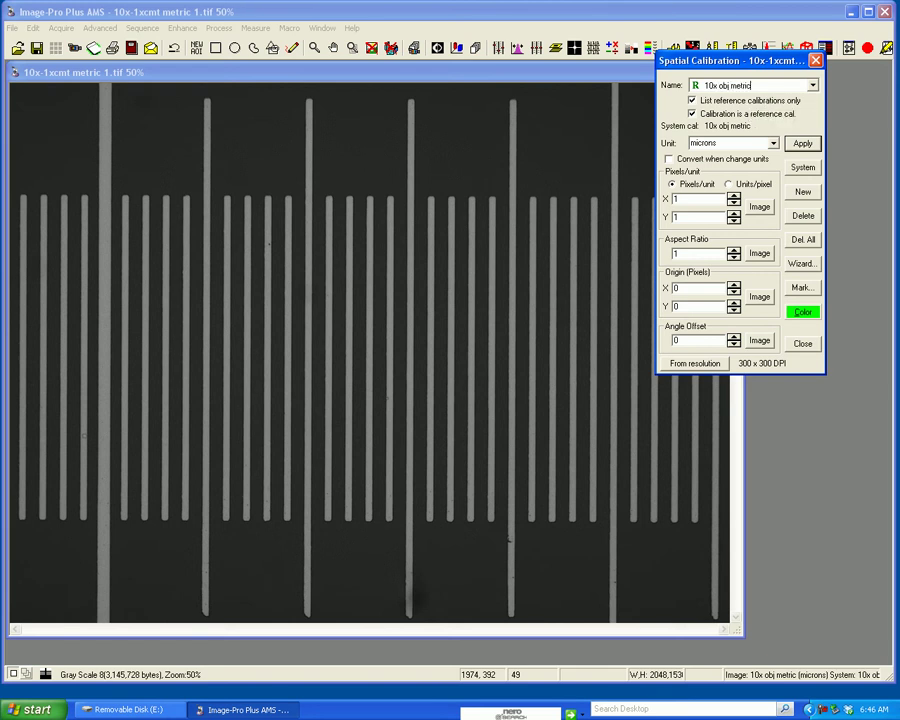
pyautogui.click(801, 168)
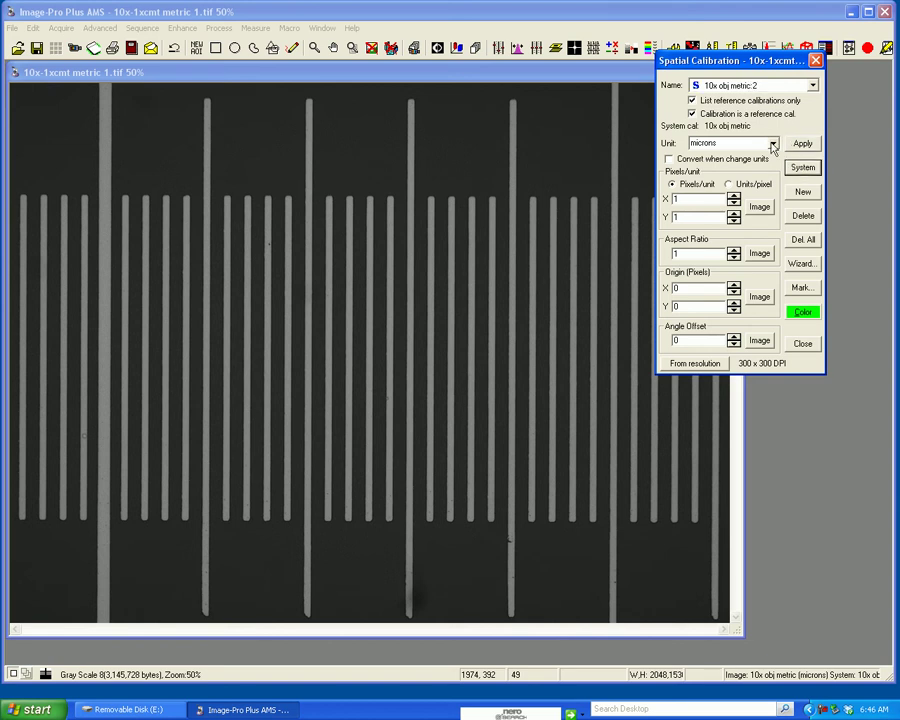
pyautogui.click(773, 144)
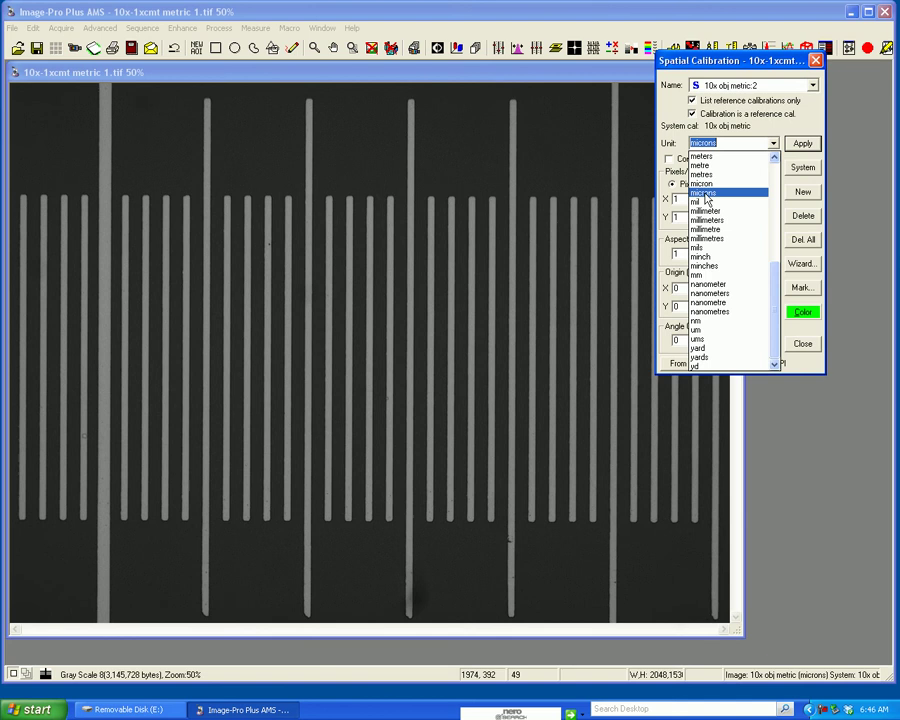
pyautogui.click(706, 193)
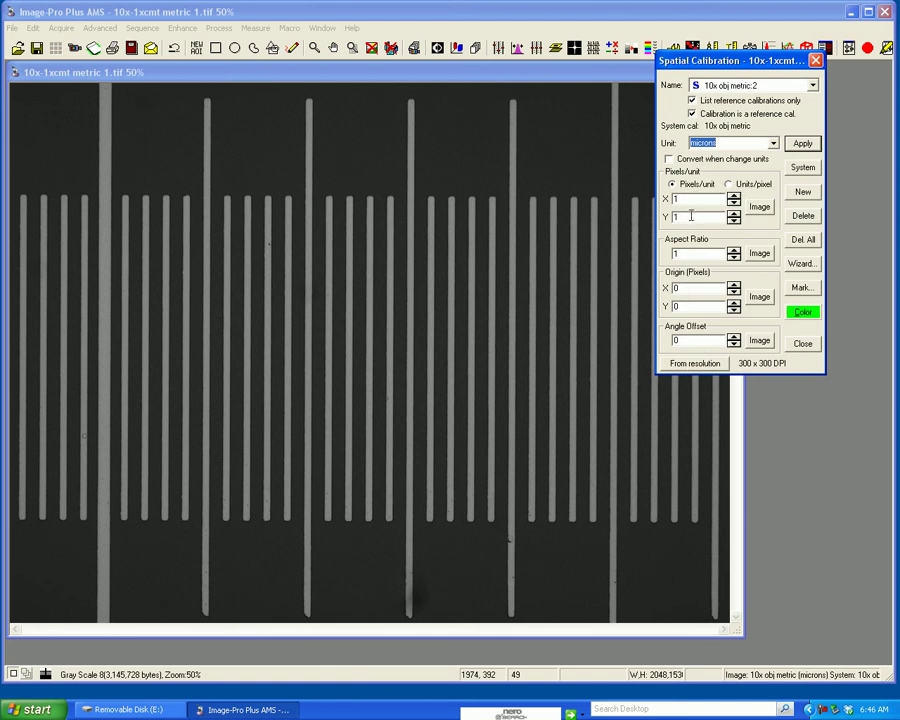
# Use Pixels/unit Image and drag the green reference line from the left long tick to the right one
pyautogui.click(760, 207)
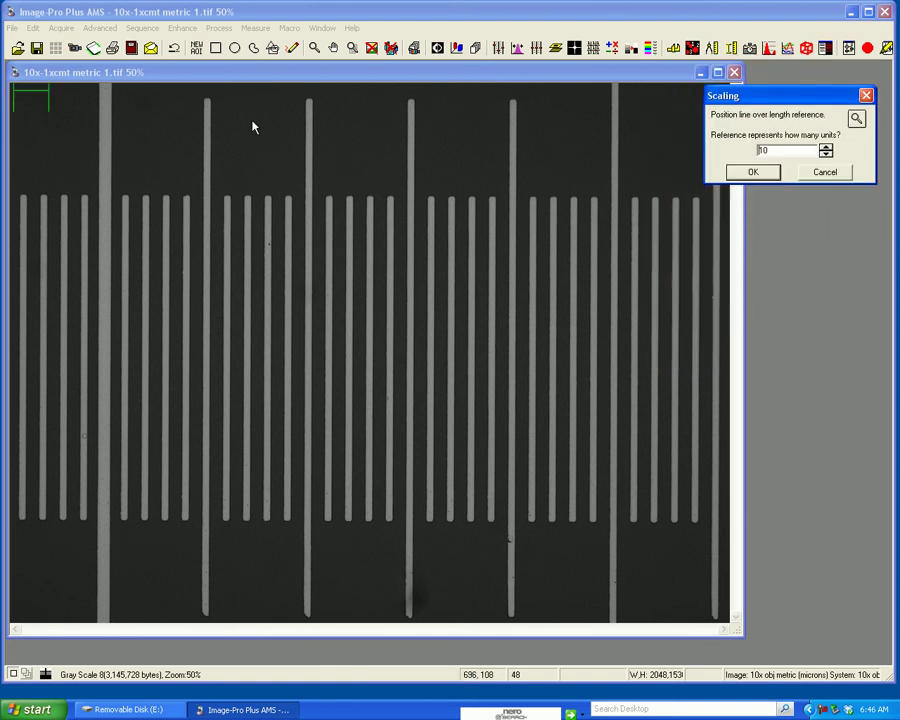
pyautogui.click(34, 89)
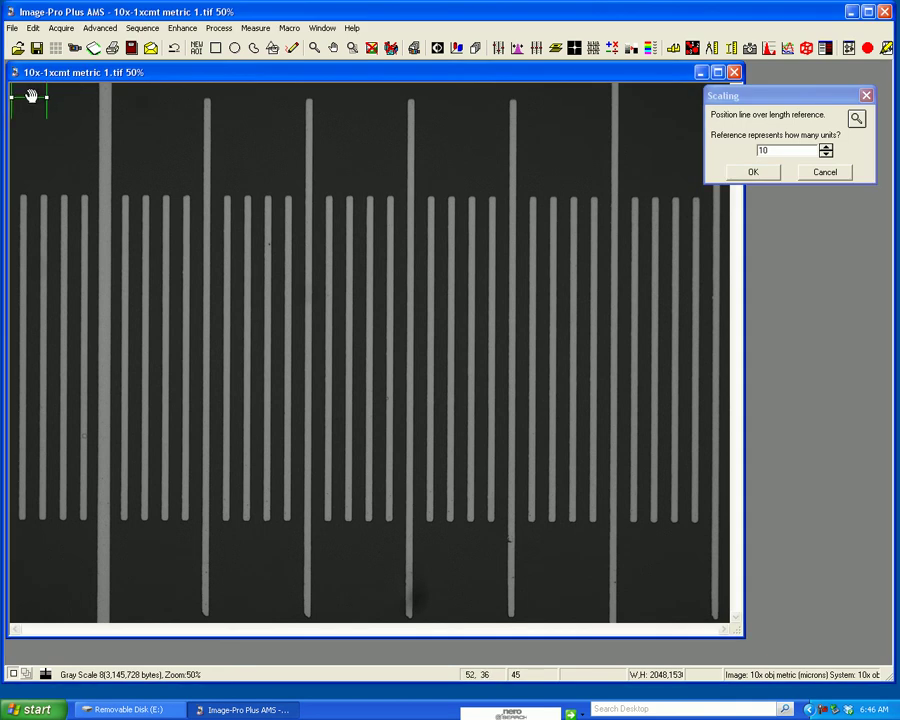
pyautogui.moveTo(33, 89); pyautogui.dragTo(117, 194)
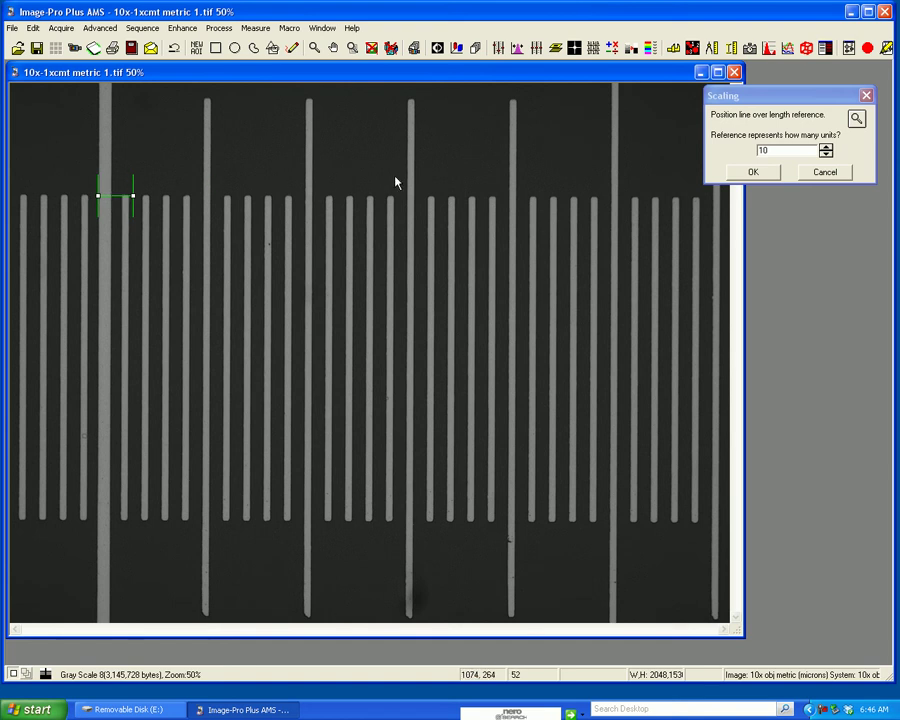
pyautogui.moveTo(750, 95); pyautogui.dragTo(772, 63)
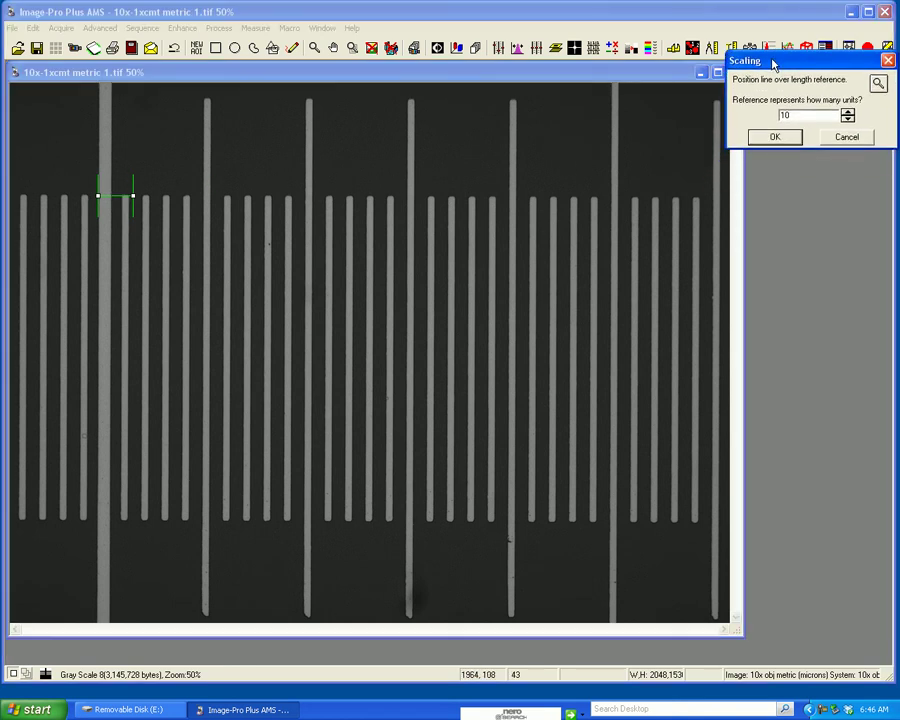
pyautogui.click(133, 196)
pyautogui.moveTo(133, 196); pyautogui.dragTo(714, 193)
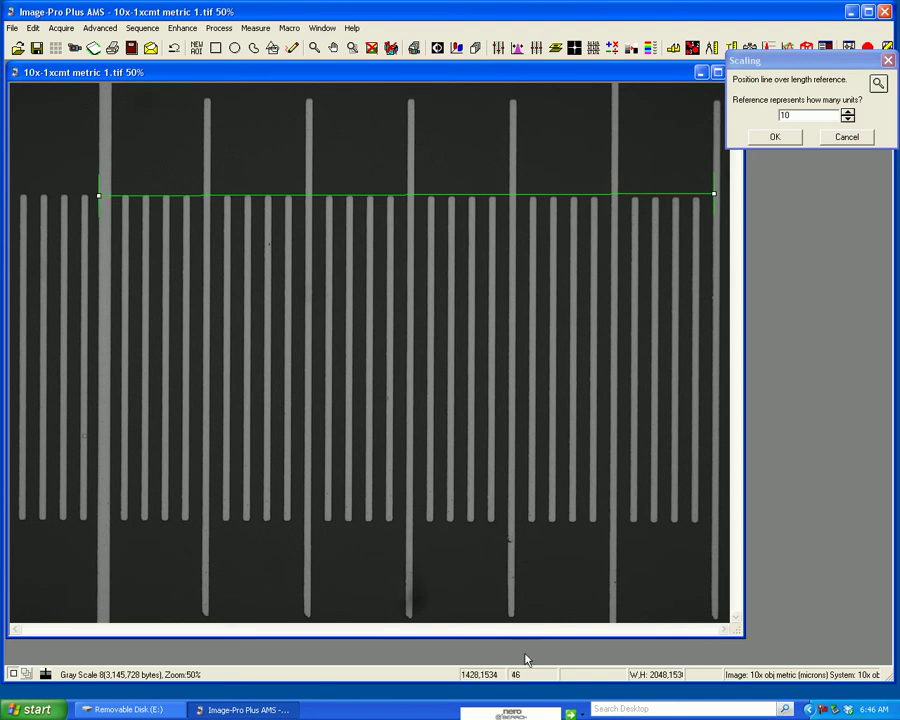
pyautogui.moveTo(716, 194); pyautogui.dragTo(713, 195)
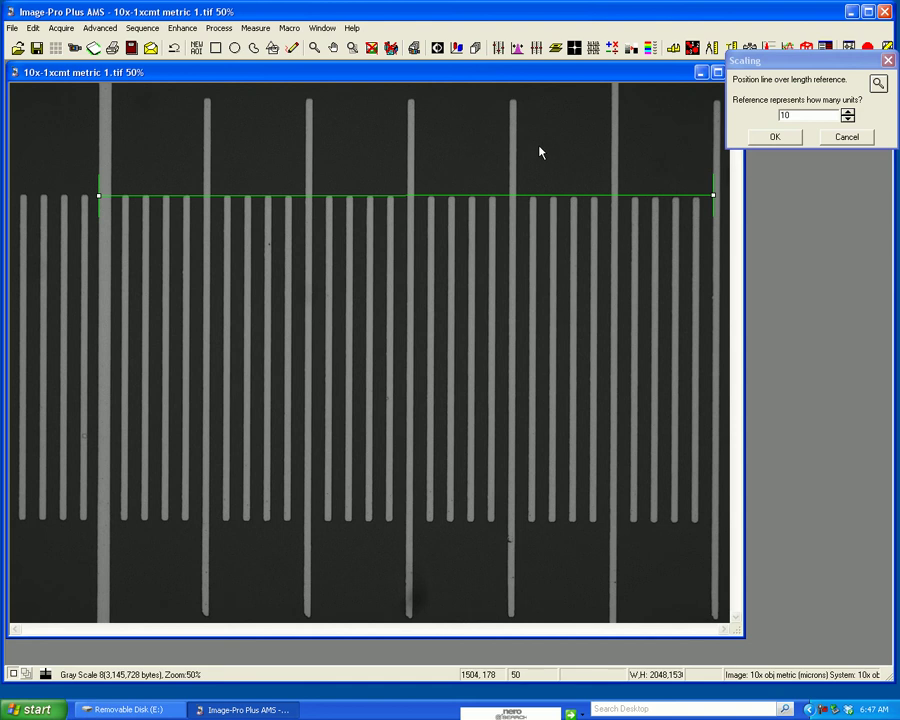
# Set the reference line to 600 microns and apply the 2.9133 pixels-per-micron calibration
pyautogui.click(802, 113)
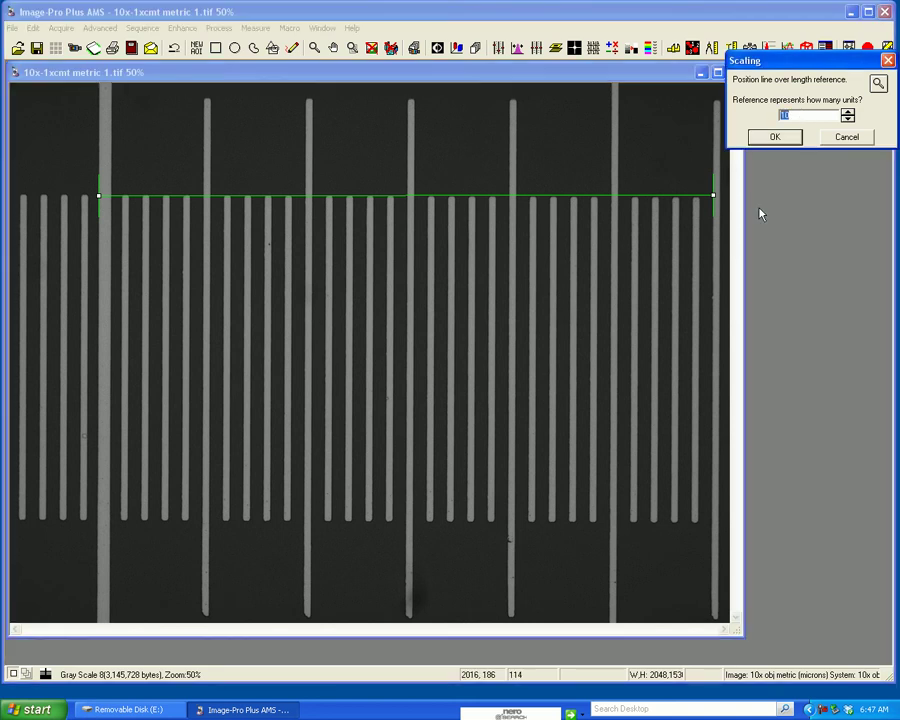
pyautogui.write('600')
pyautogui.click(792, 138)
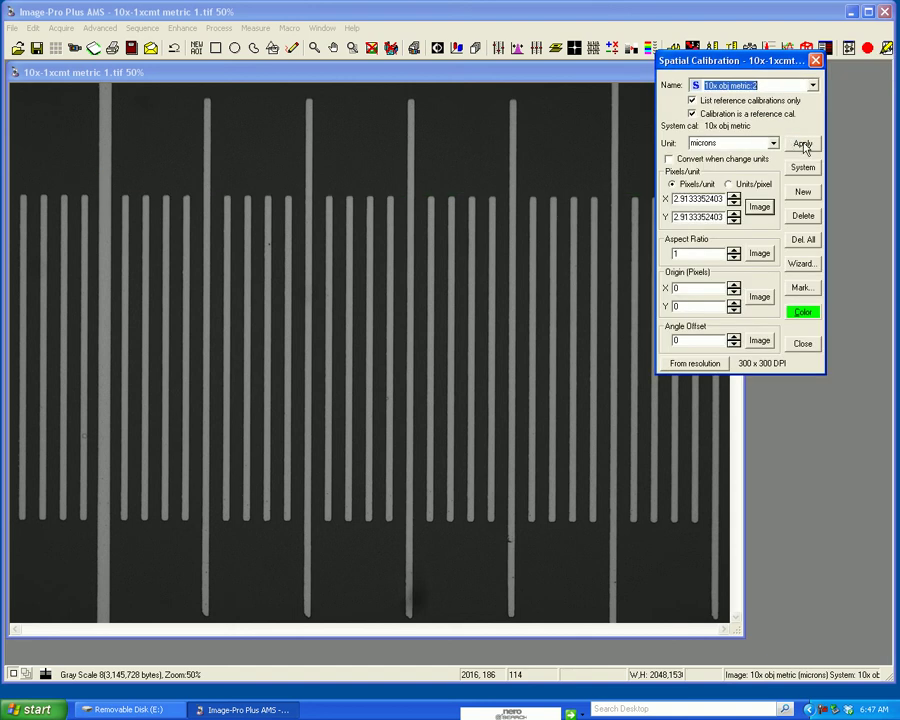
pyautogui.click(803, 145)
# Check the image's Calibration information, then close the information and spatial calibration windows
pyautogui.rightClick(344, 180)
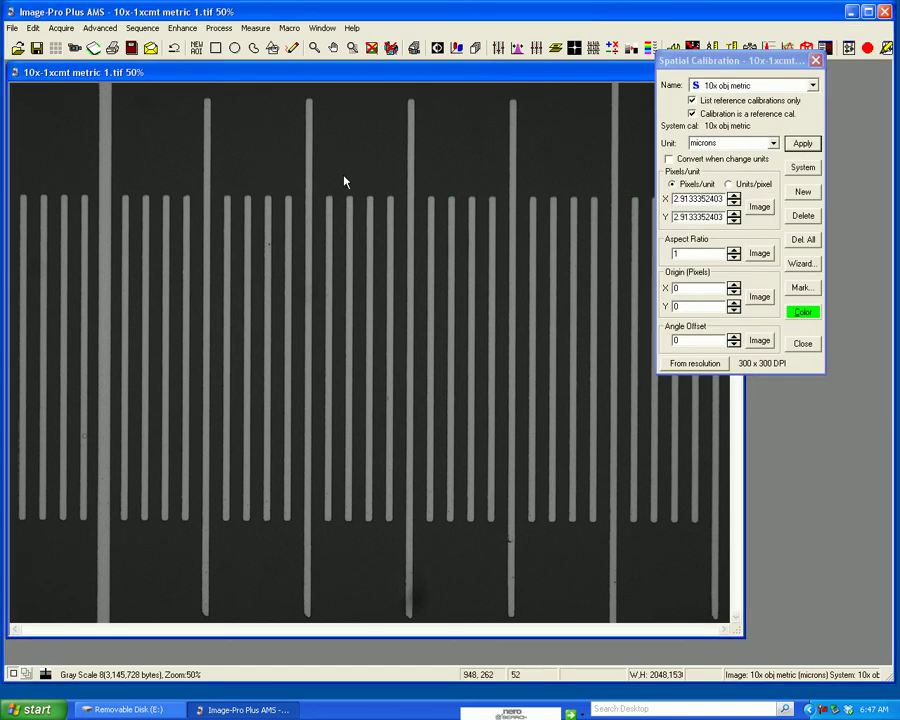
pyautogui.click(378, 344)
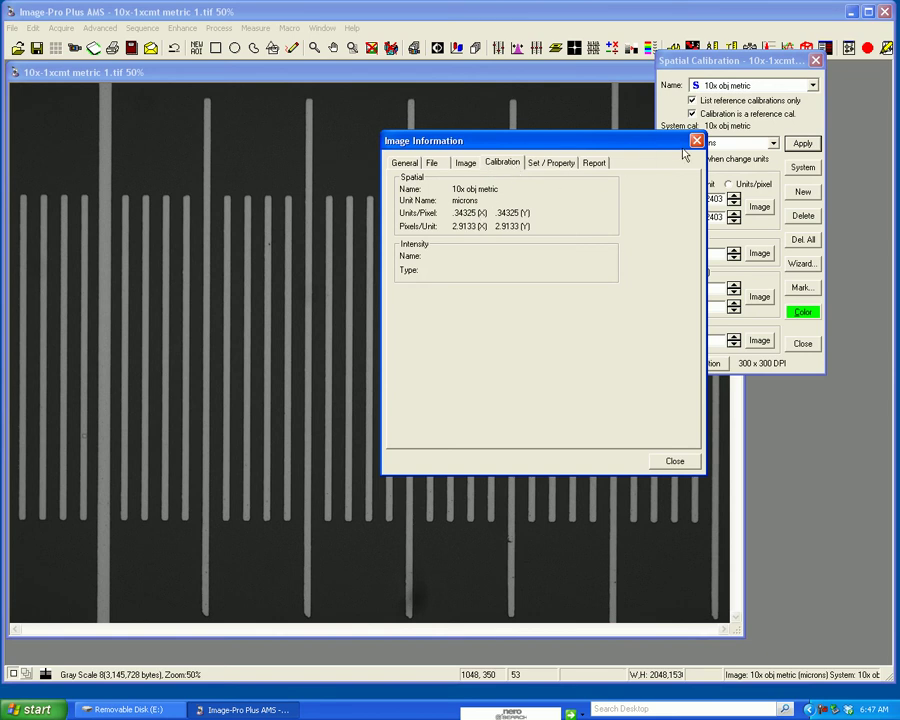
pyautogui.click(697, 141)
pyautogui.moveTo(240, 80); pyautogui.dragTo(245, 82)
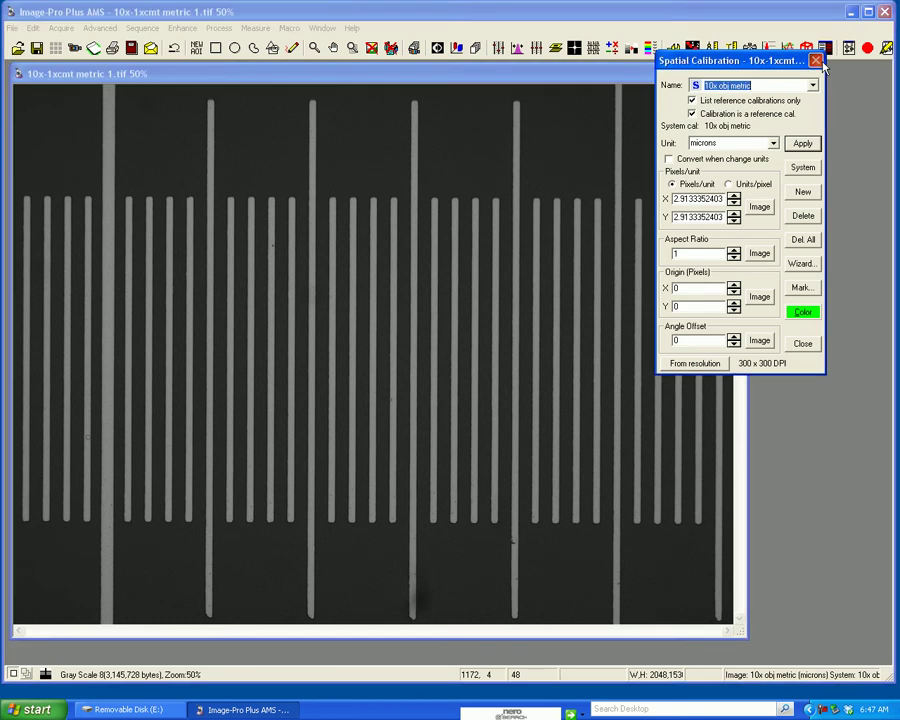
pyautogui.click(818, 62)
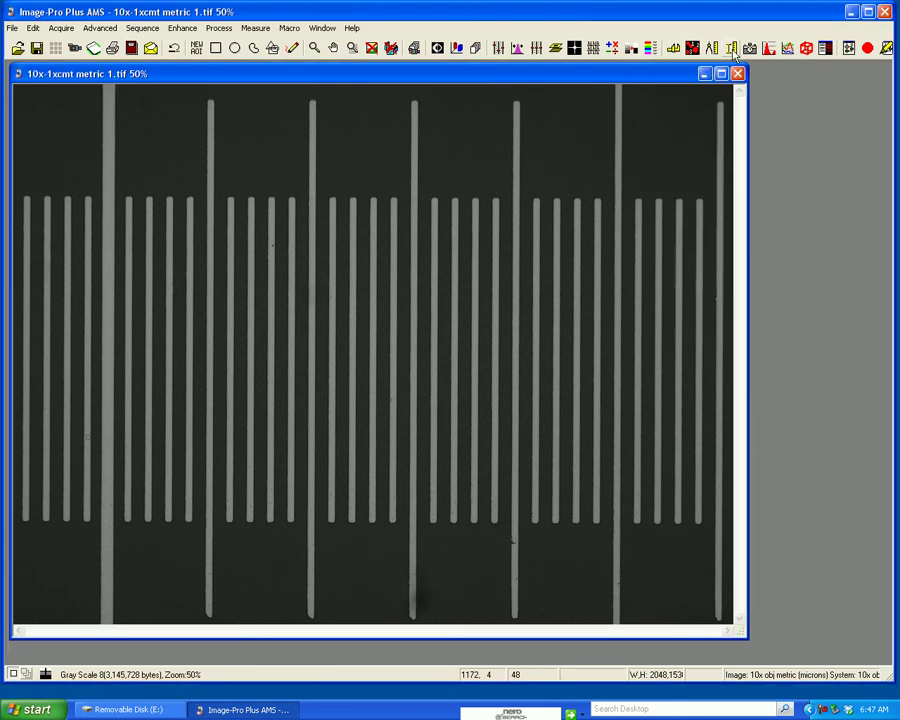
# Draw a distance line between two long ticks 300 microns apart, reading 300.6863 microns
pyautogui.click(732, 49)
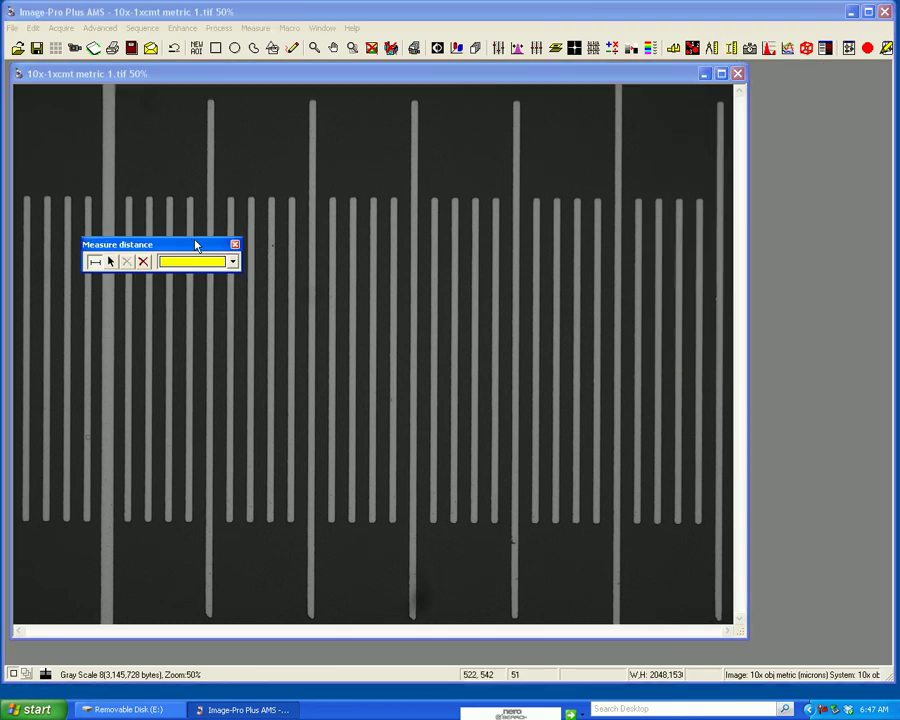
pyautogui.moveTo(196, 245); pyautogui.dragTo(251, 124)
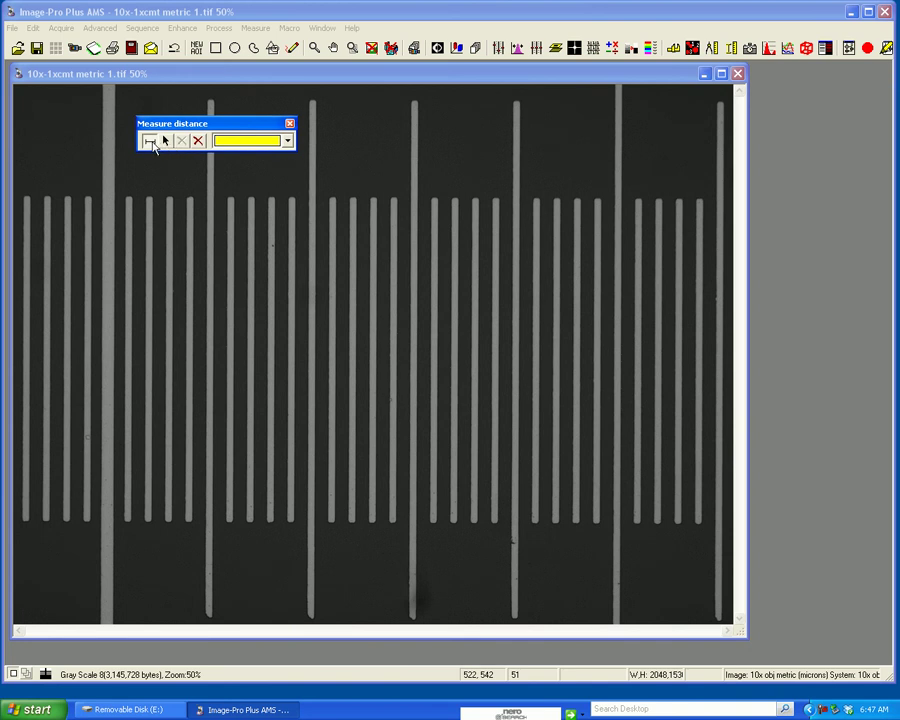
pyautogui.click(151, 142)
pyautogui.moveTo(102, 199); pyautogui.dragTo(410, 199)
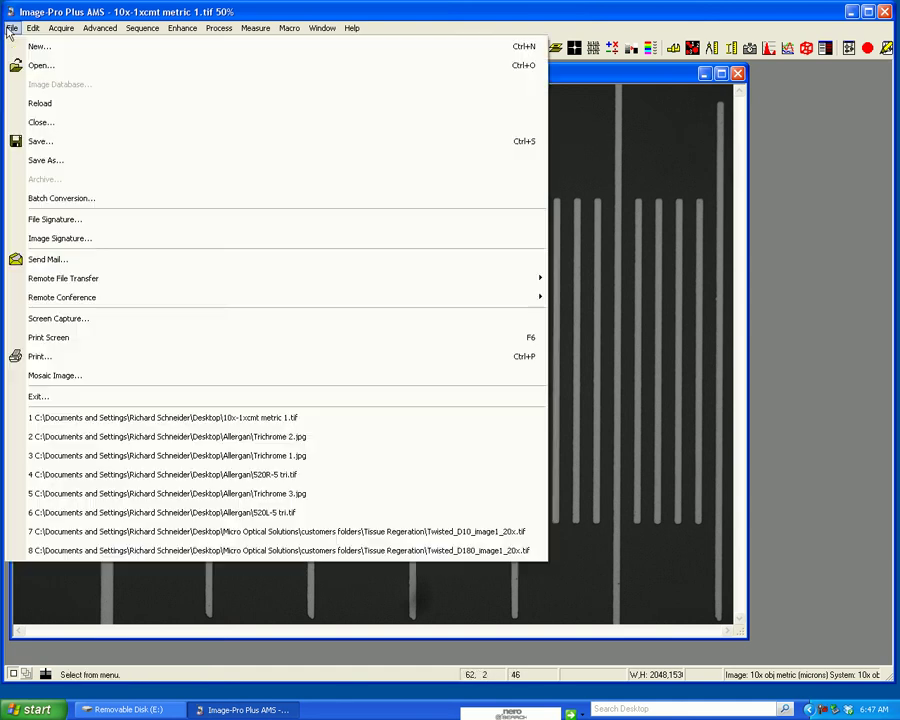
# Save the image over 10x-1xcmt metric 1.tif, confirming replacement, and close the distance toolbar
pyautogui.click(12, 28)
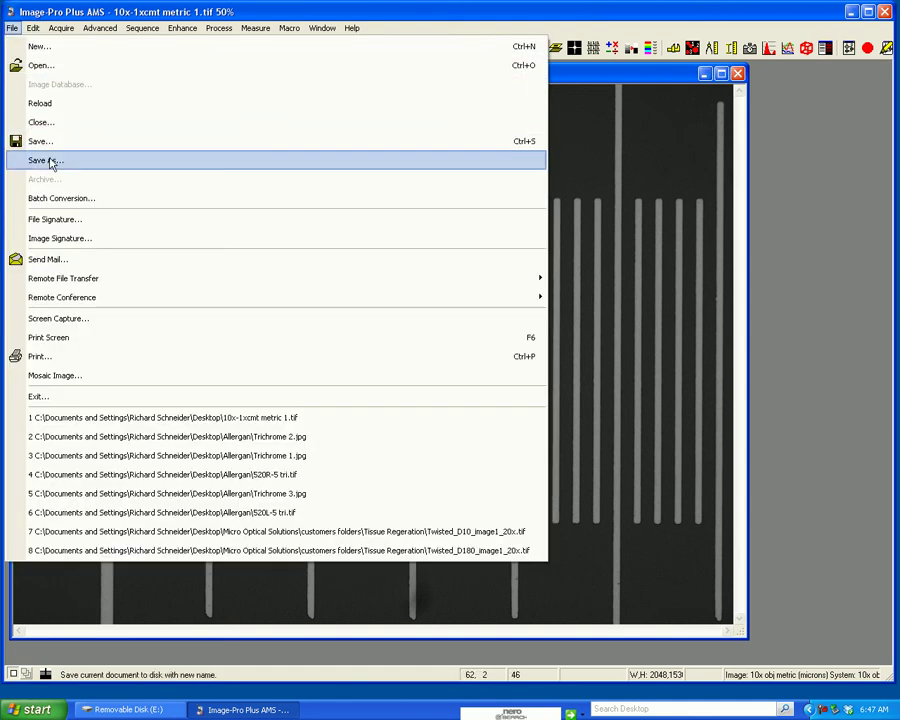
pyautogui.click(52, 164)
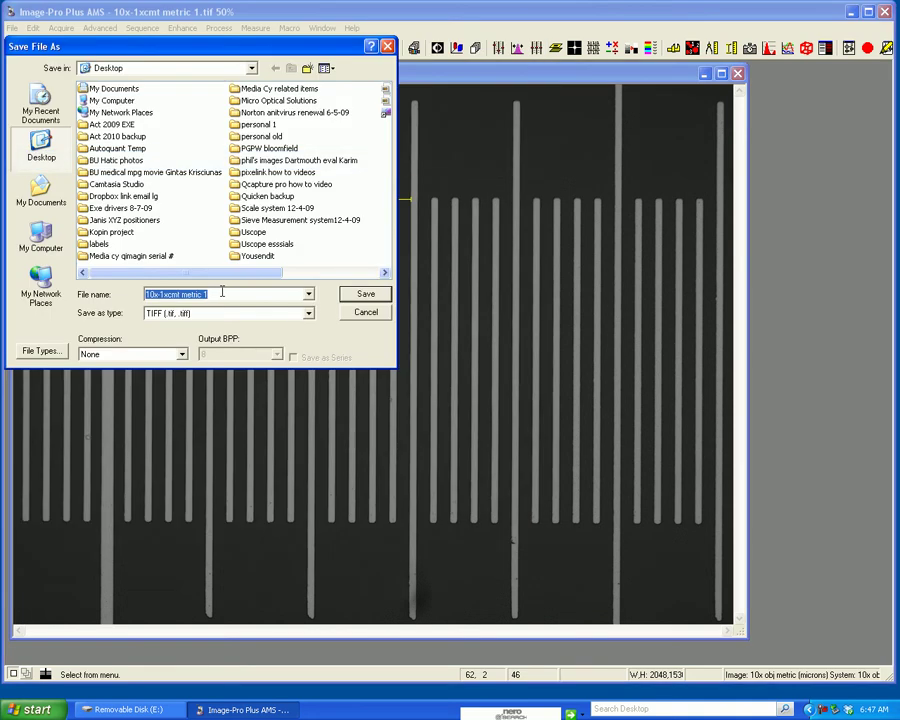
pyautogui.click(367, 294)
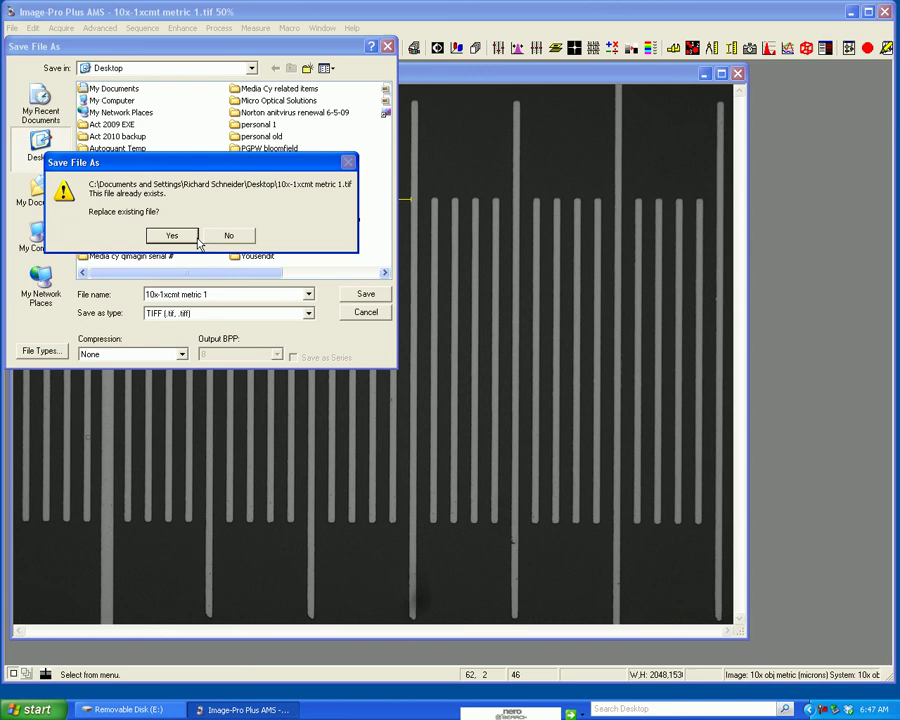
pyautogui.click(172, 236)
pyautogui.click(290, 125)
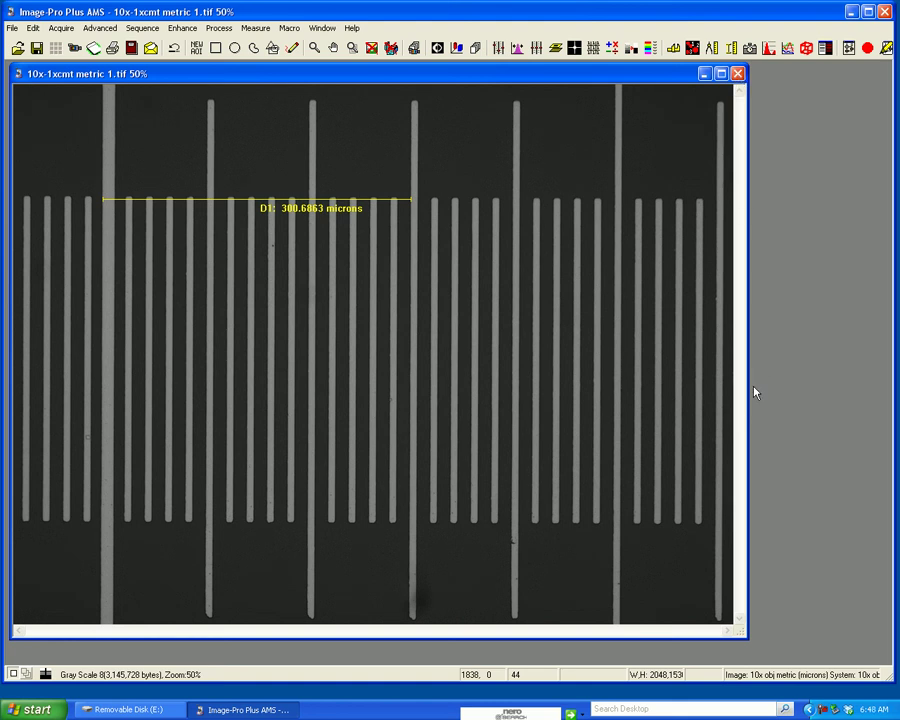
pyautogui.doubleClick(793, 681)
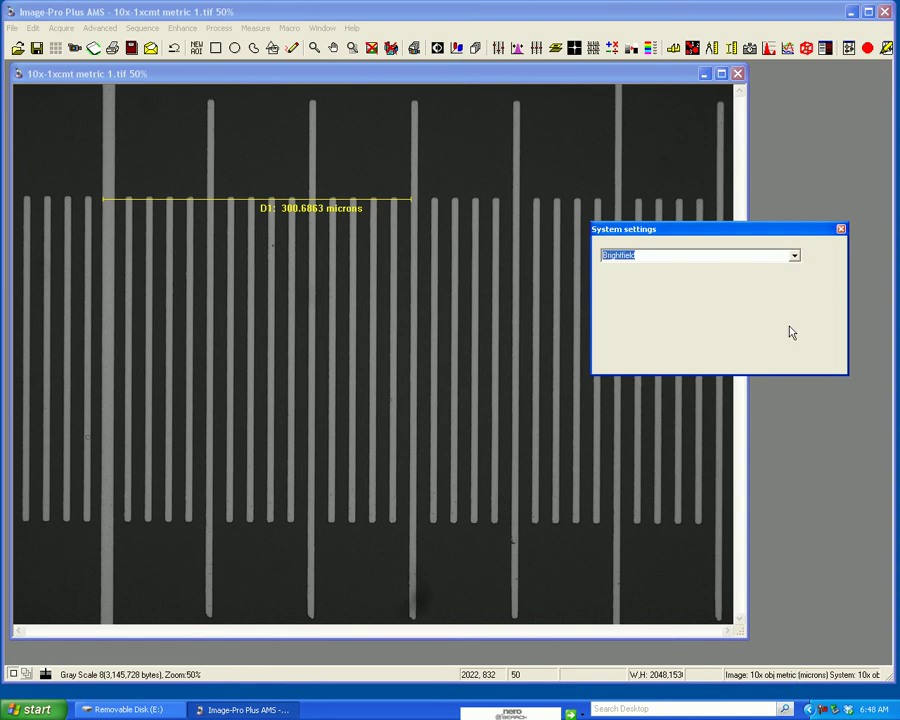
pyautogui.click(766, 348)
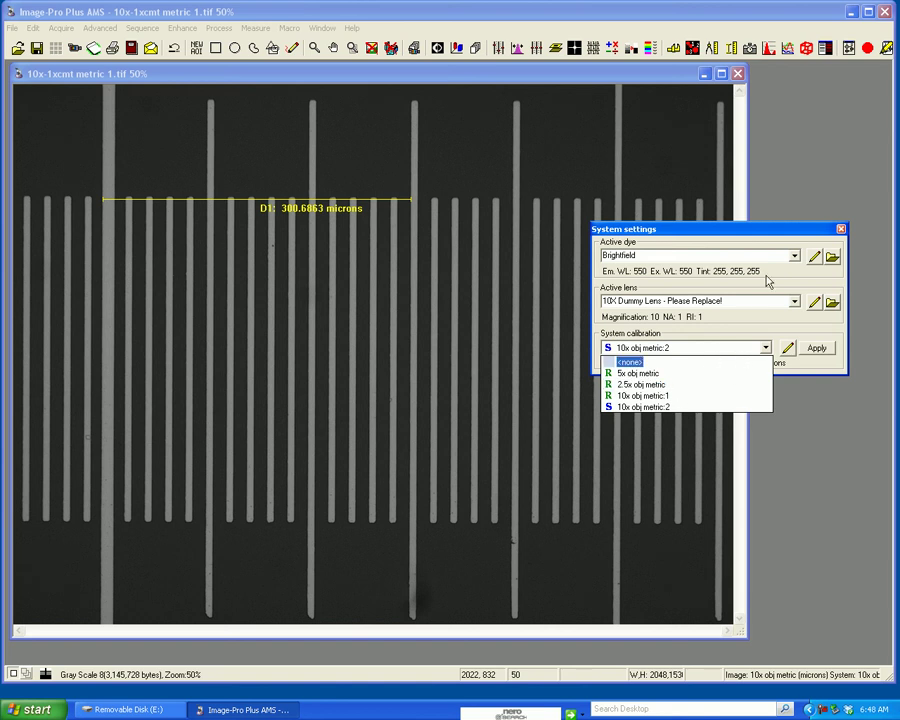
pyautogui.click(769, 229)
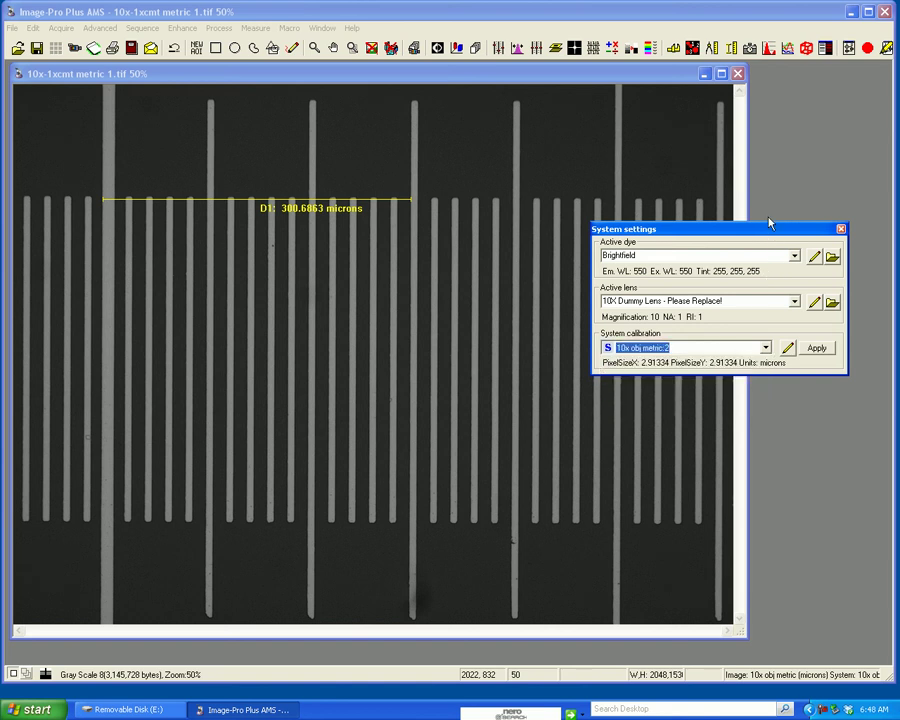
pyautogui.click(841, 230)
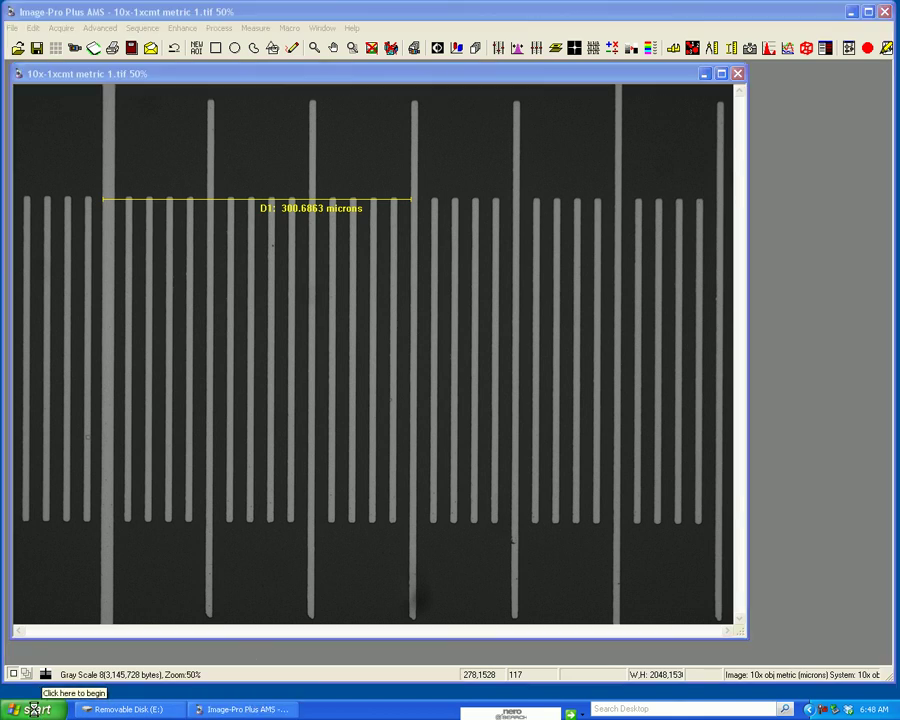
# Open Windows Explorer from the Start button and go to the C:\IPWIN70 folder
pyautogui.rightClick(33, 709)
pyautogui.click(66, 586)
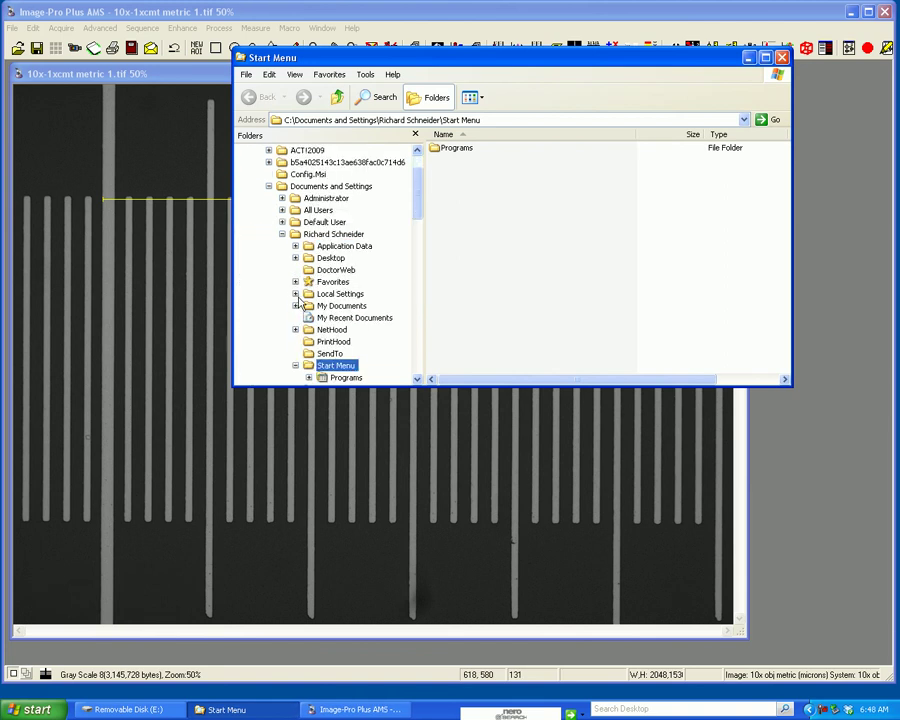
pyautogui.scroll(-6, 357, 298)
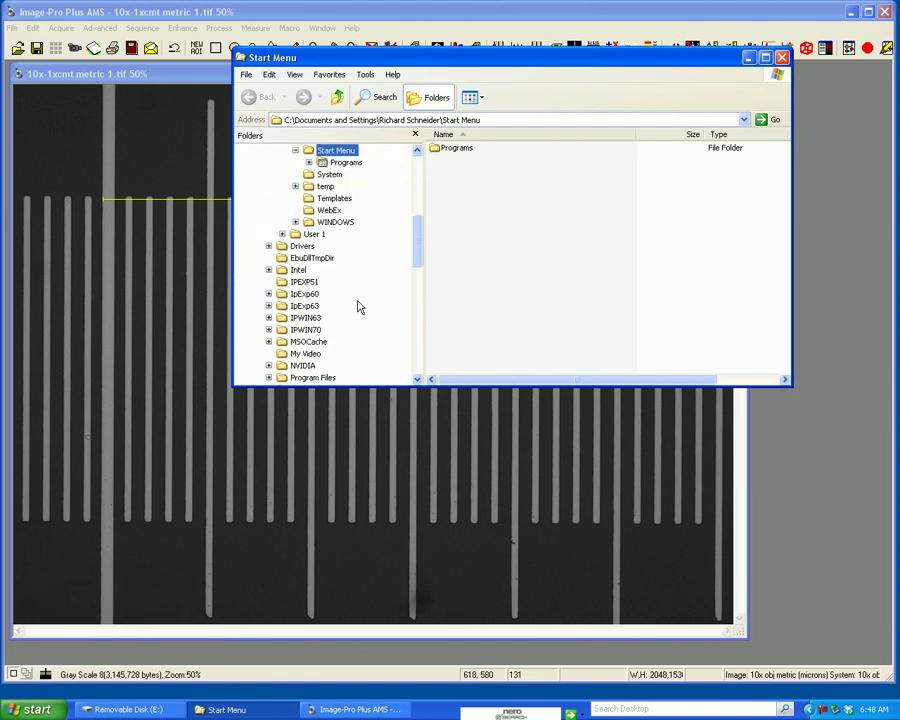
pyautogui.click(303, 330)
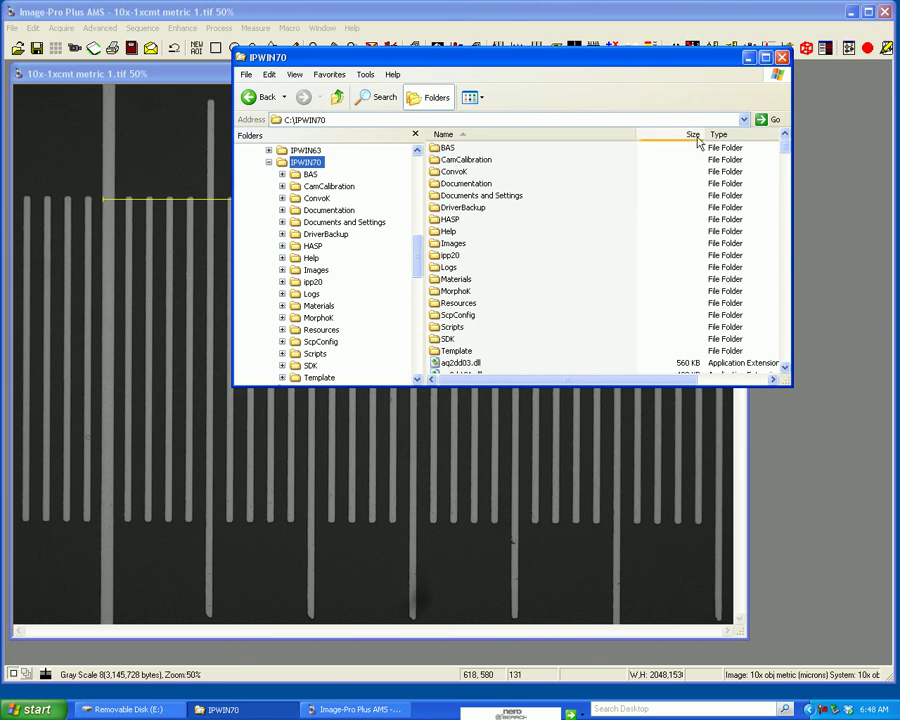
pyautogui.moveTo(788, 150); pyautogui.dragTo(778, 252)
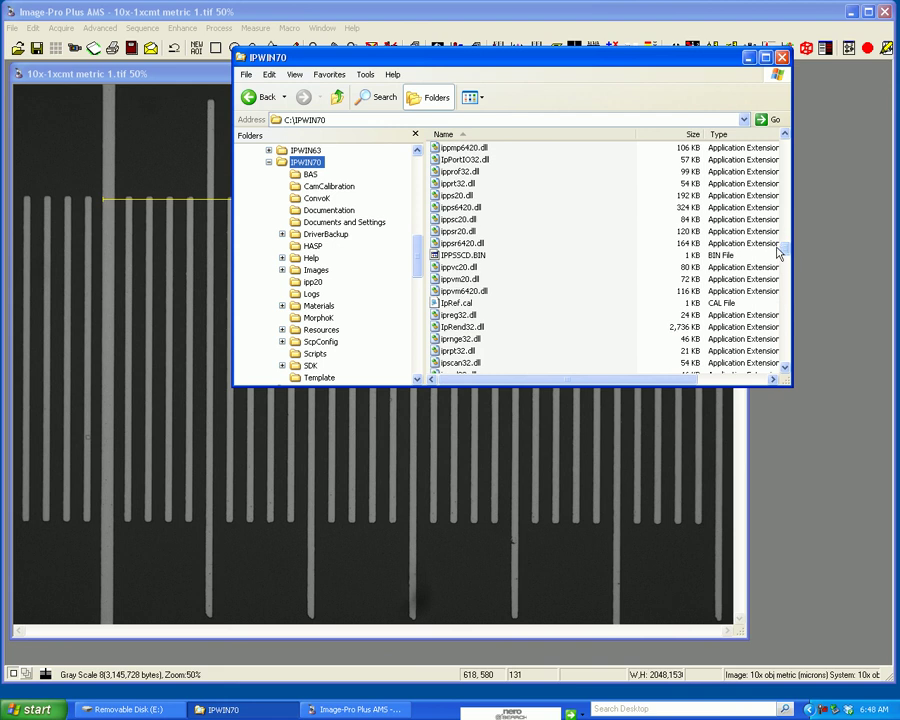
# Copy the IpRef.cal calibration file
pyautogui.click(455, 307)
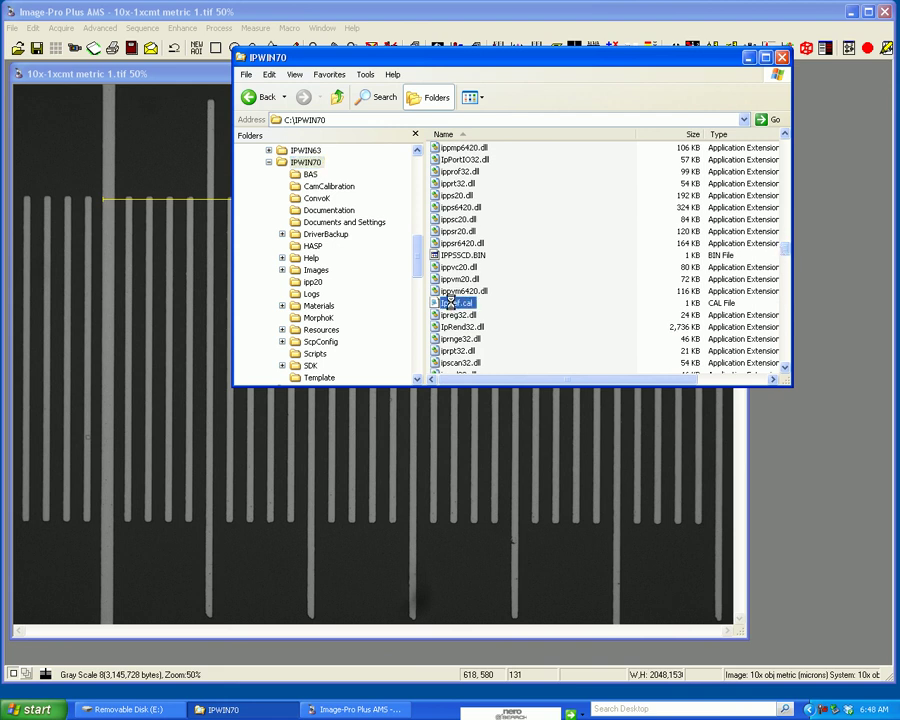
pyautogui.rightClick(455, 306)
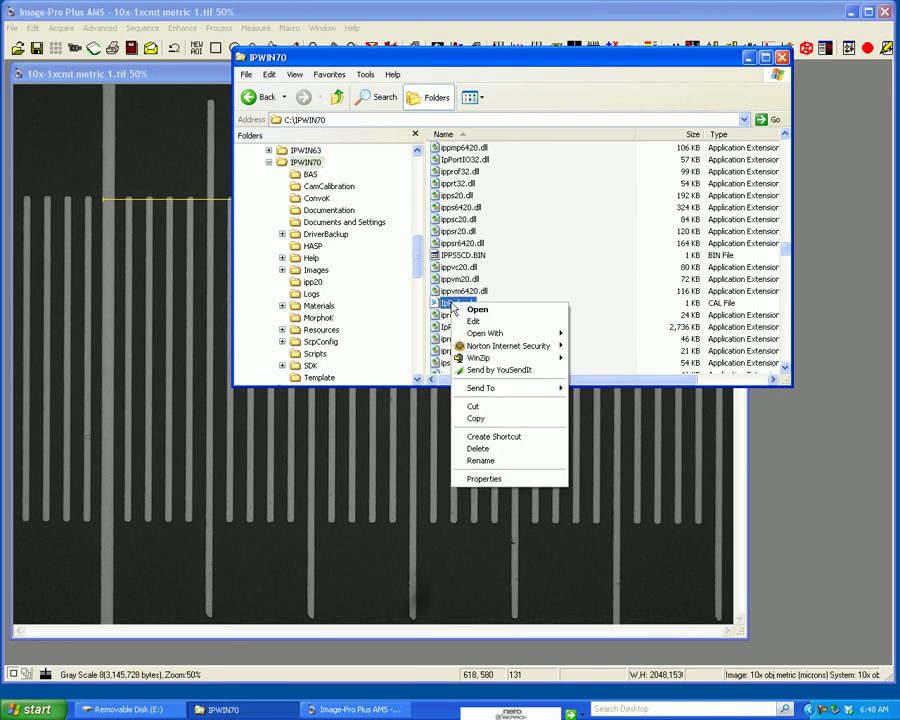
pyautogui.click(478, 418)
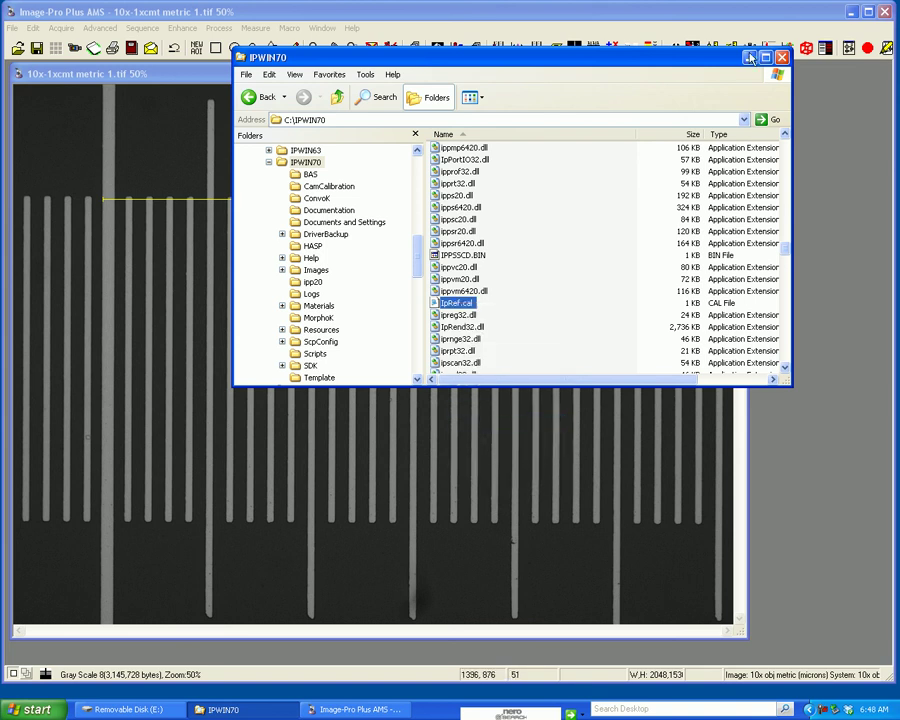
# Show the desktop, paste IpRef.cal there, and move it beside the .tif image icons
pyautogui.click(529, 43)
pyautogui.press('super+d')
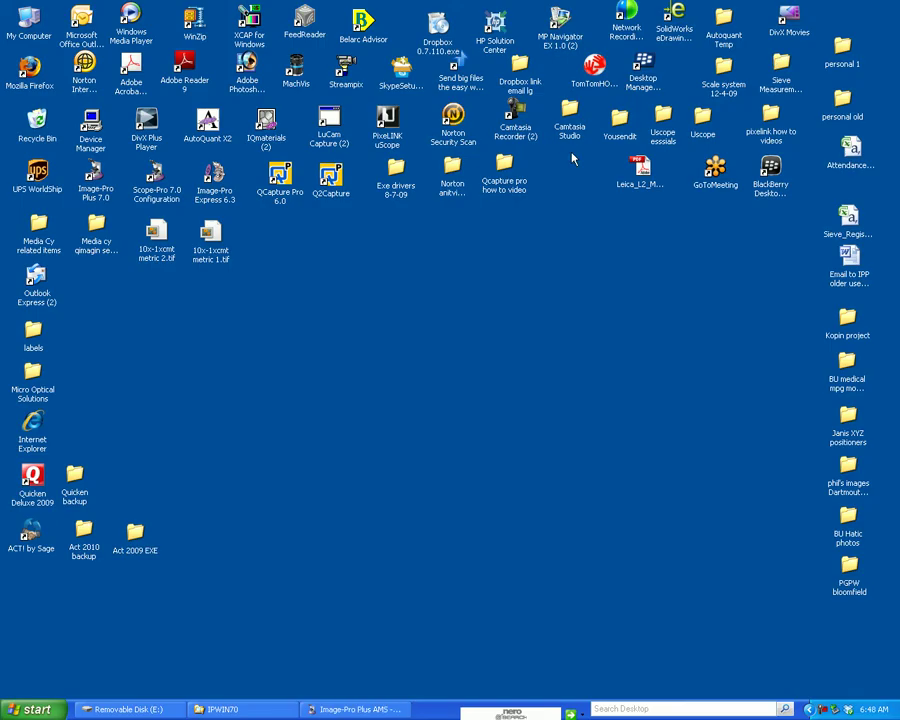
pyautogui.rightClick(252, 296)
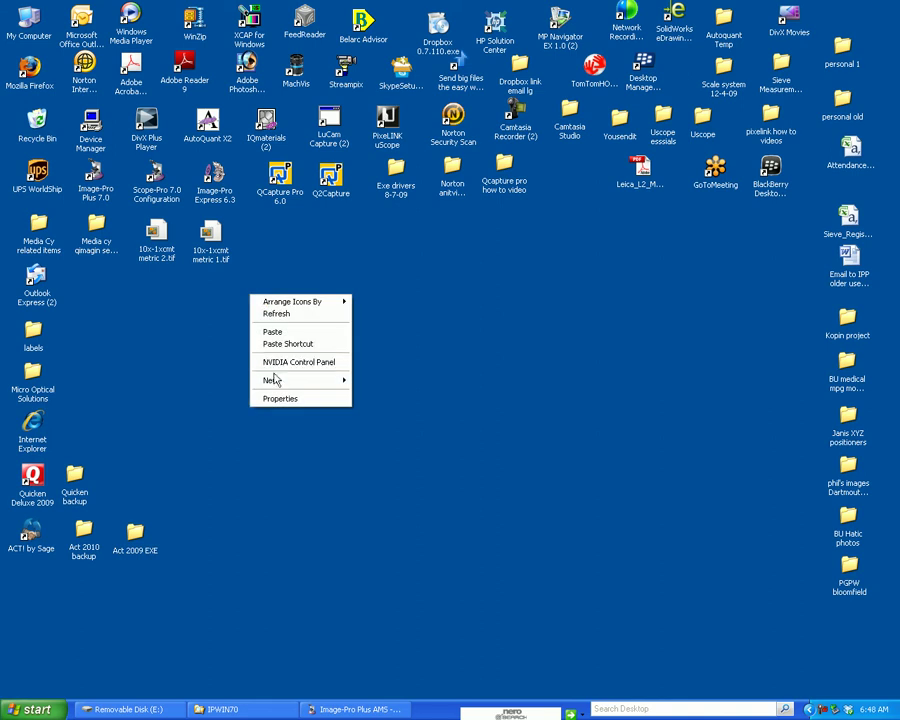
pyautogui.click(280, 334)
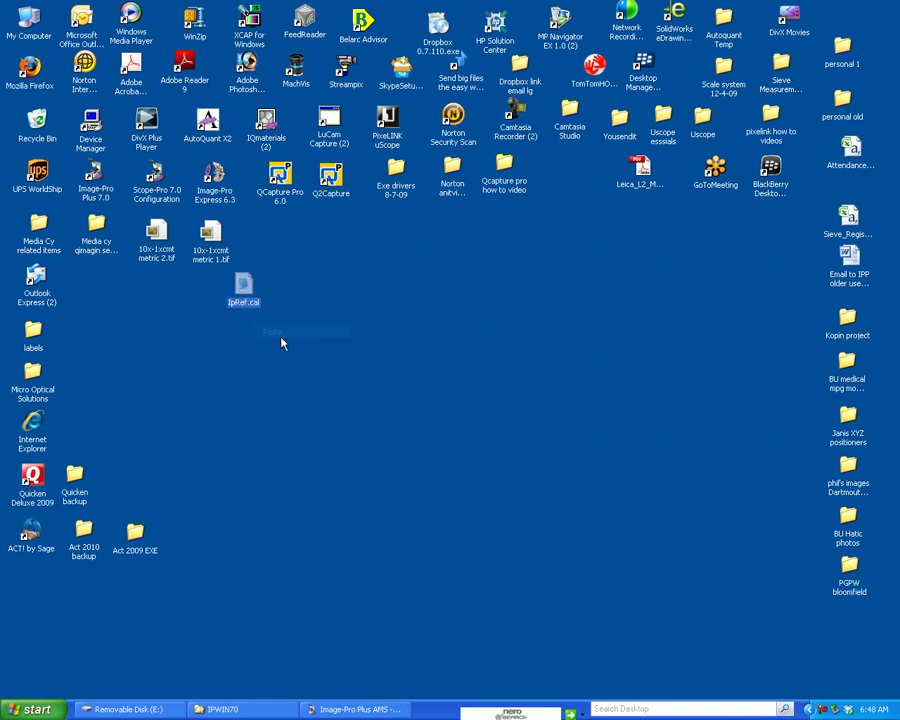
pyautogui.moveTo(262, 304); pyautogui.dragTo(270, 246)
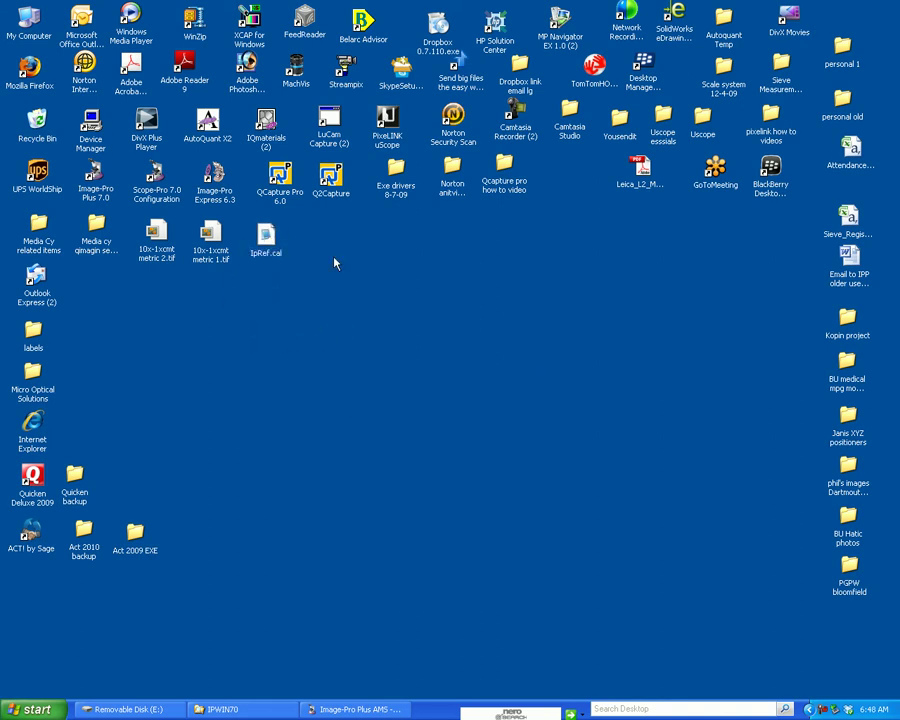
pyautogui.rightClick(266, 236)
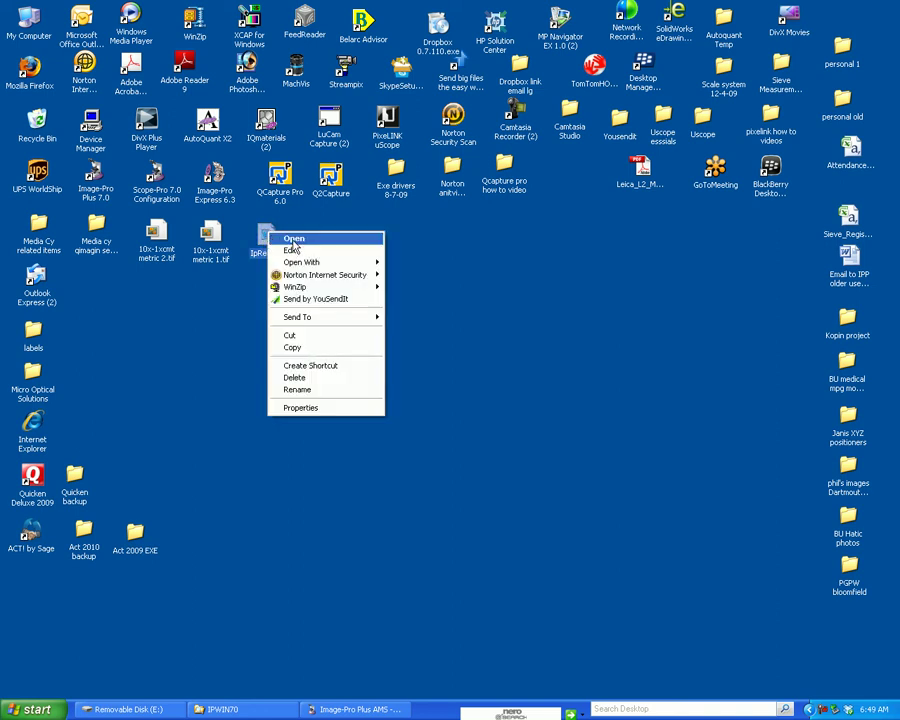
pyautogui.click(290, 248)
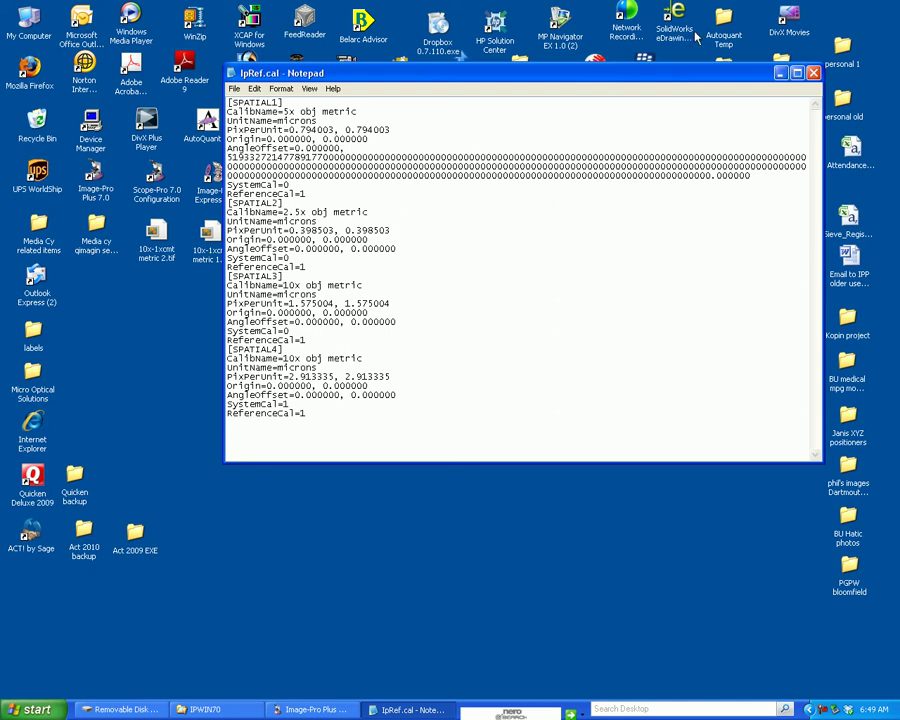
pyautogui.click(814, 74)
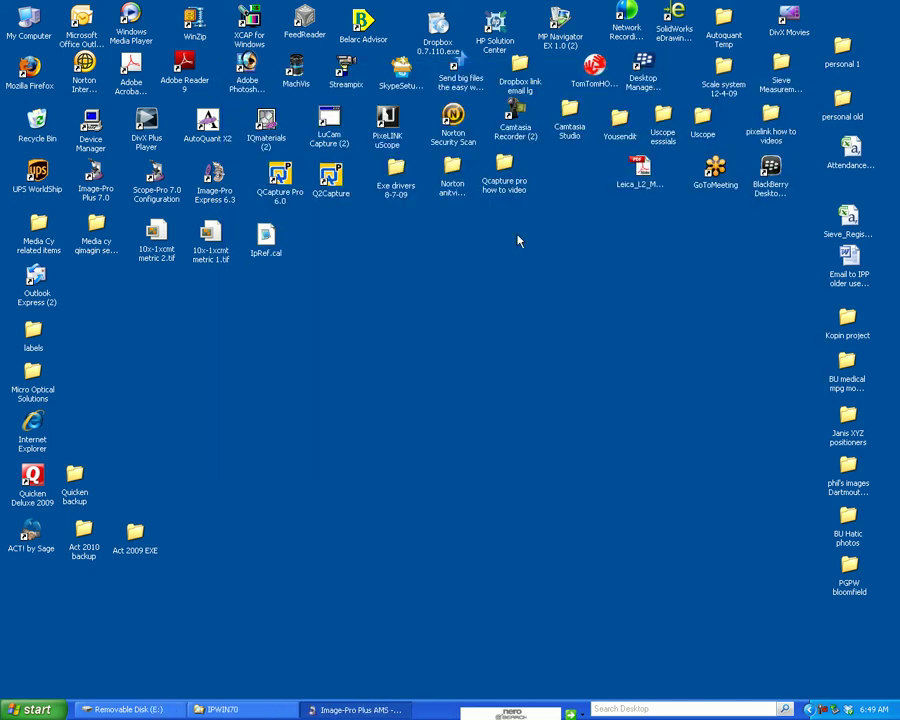
pyautogui.click(822, 710)
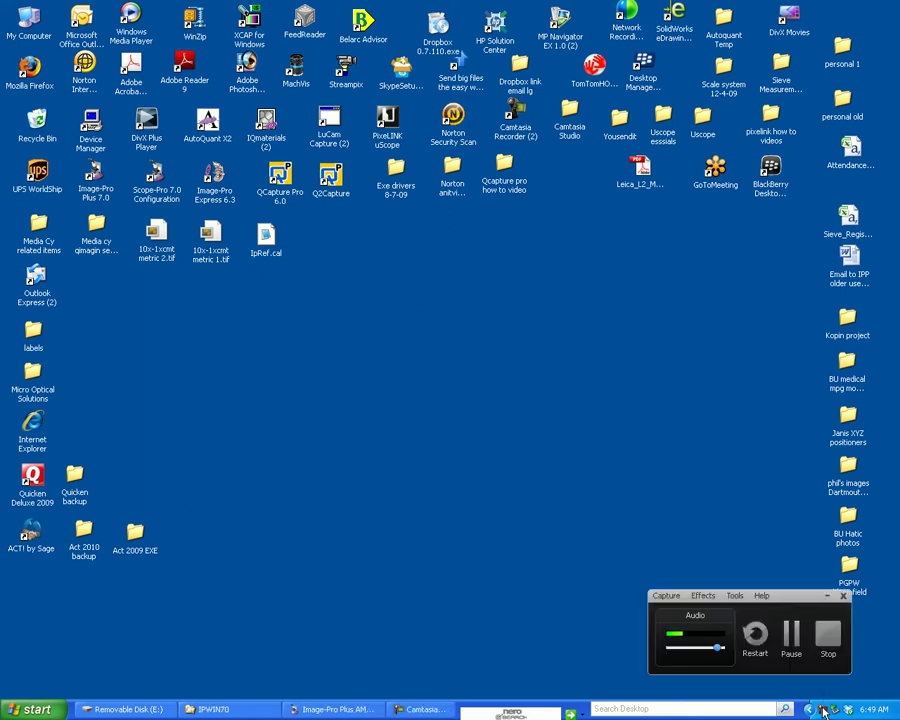